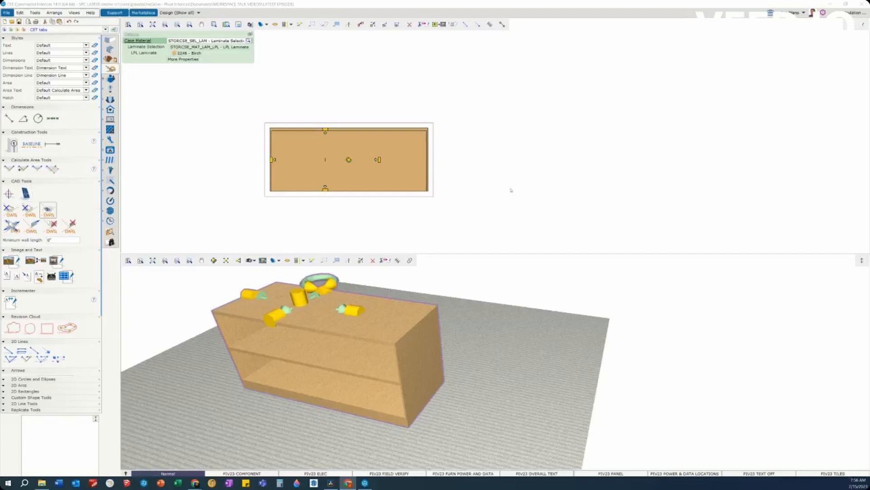
- Query the bookcase in the plan view to examine its part number, options, description and pricing
click(511, 190)
click(379, 181)
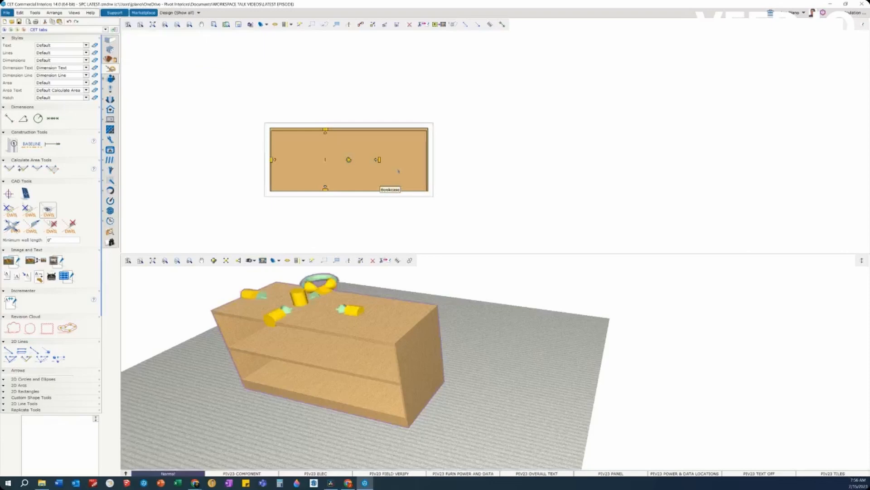
right_click(395, 167)
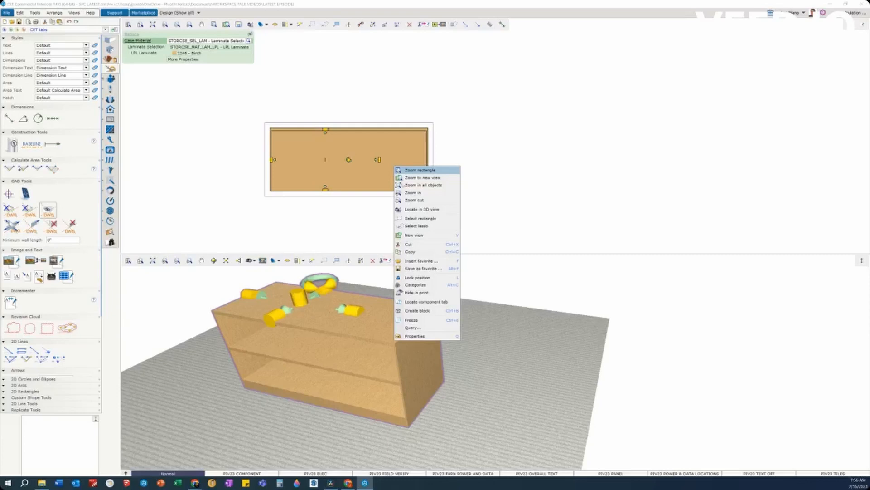
click(421, 328)
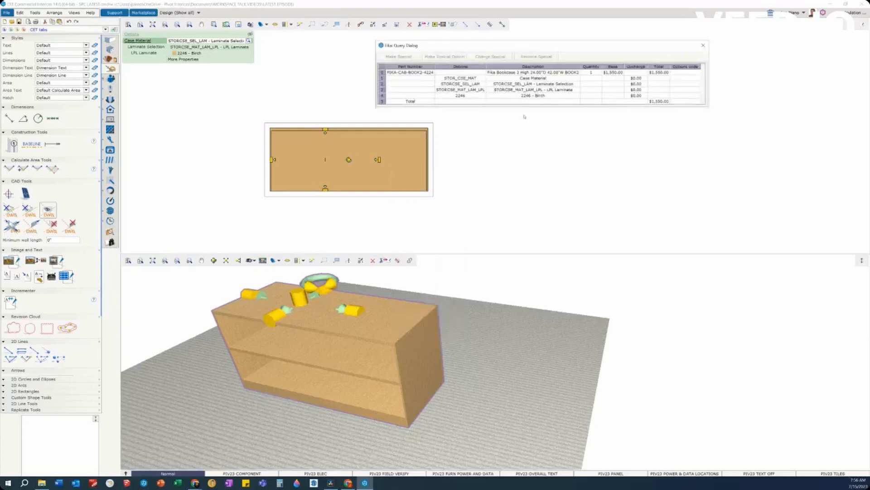
click(420, 73)
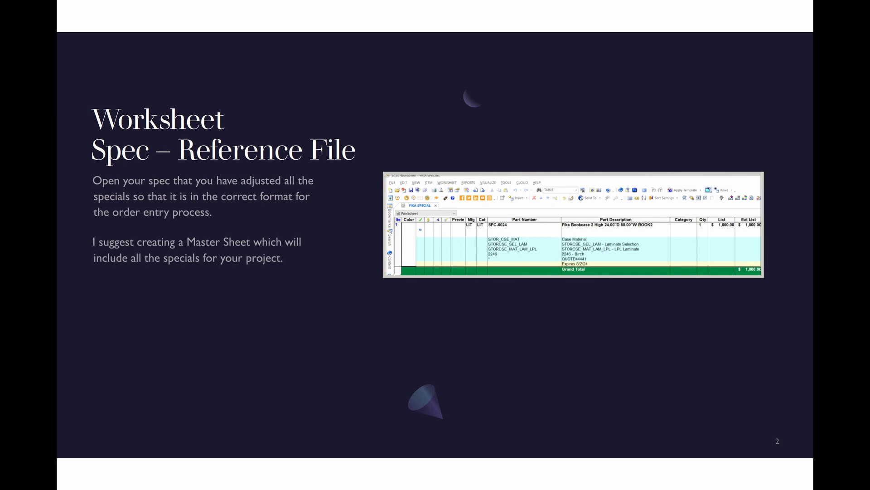
key(Right)
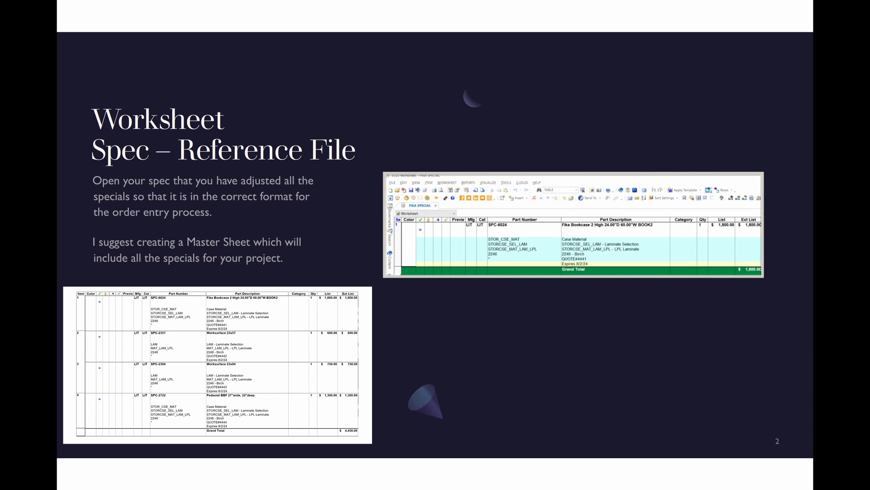
key(Right)
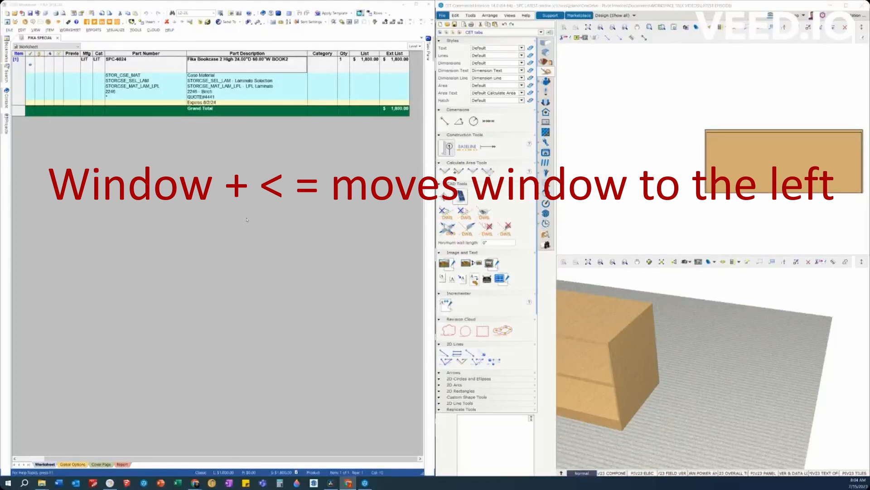
- Query the bookcase and start making its base part number line a special, keeping the part details in view
click(606, 171)
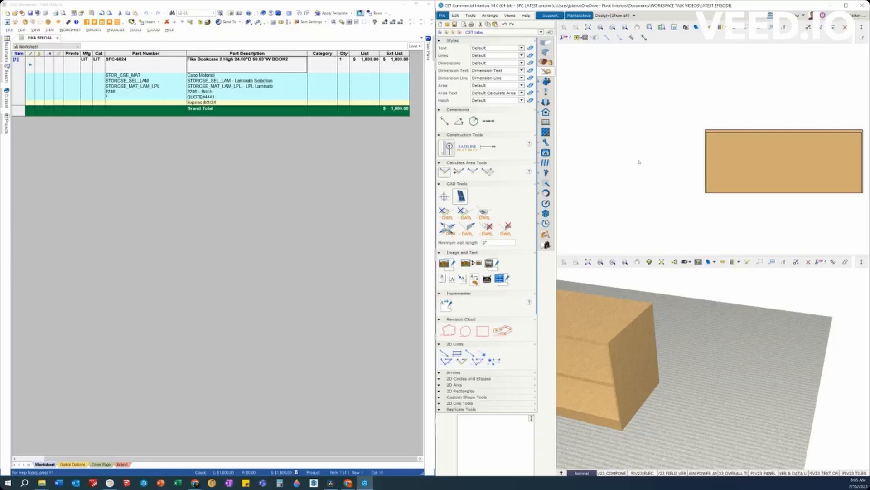
click(740, 161)
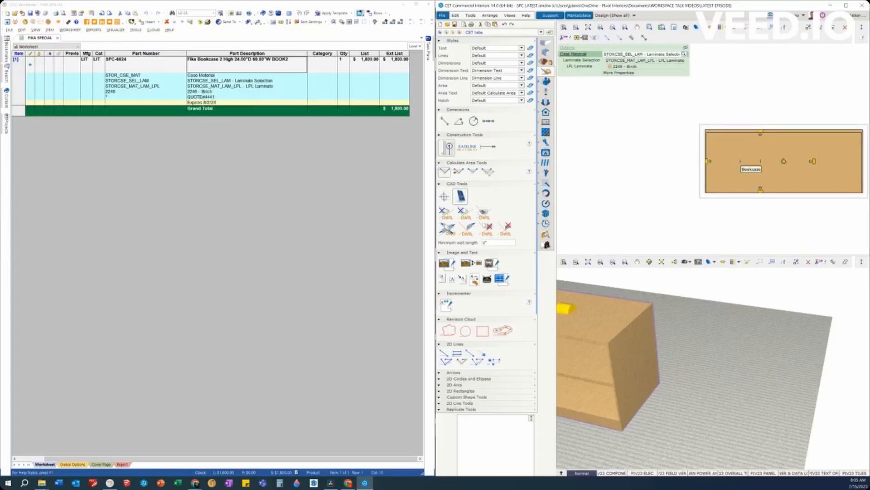
right_click(741, 161)
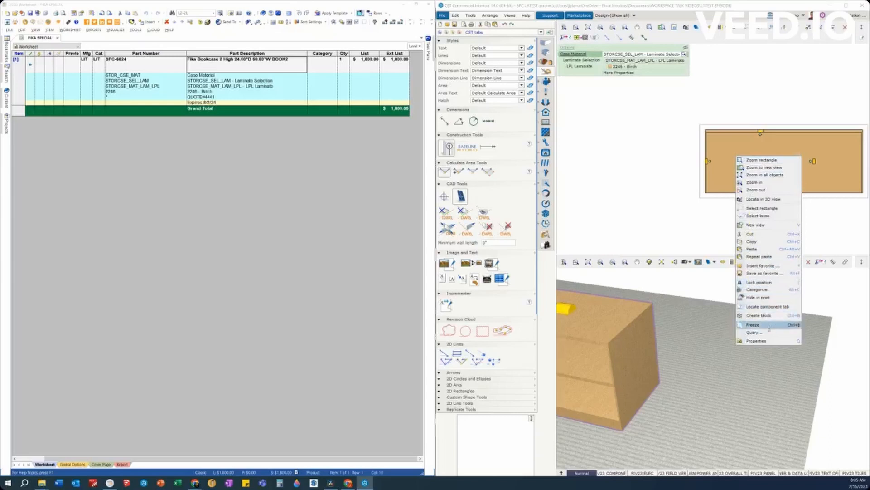
click(754, 332)
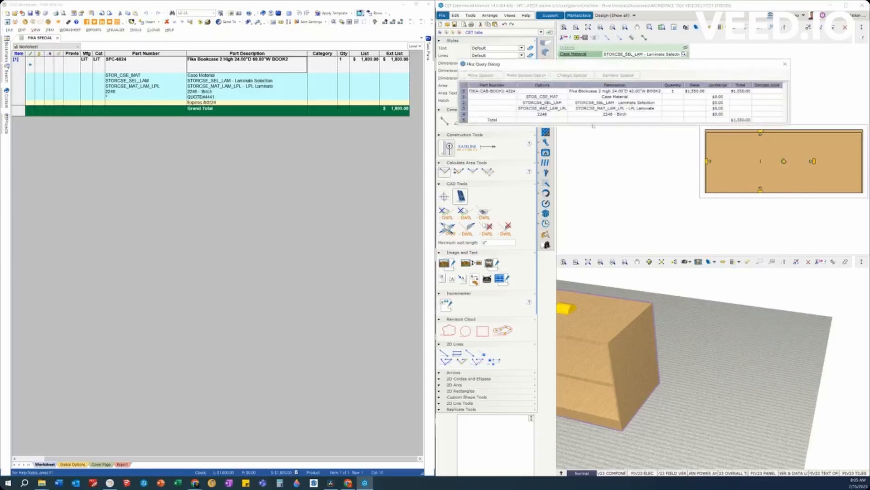
click(490, 92)
click(483, 75)
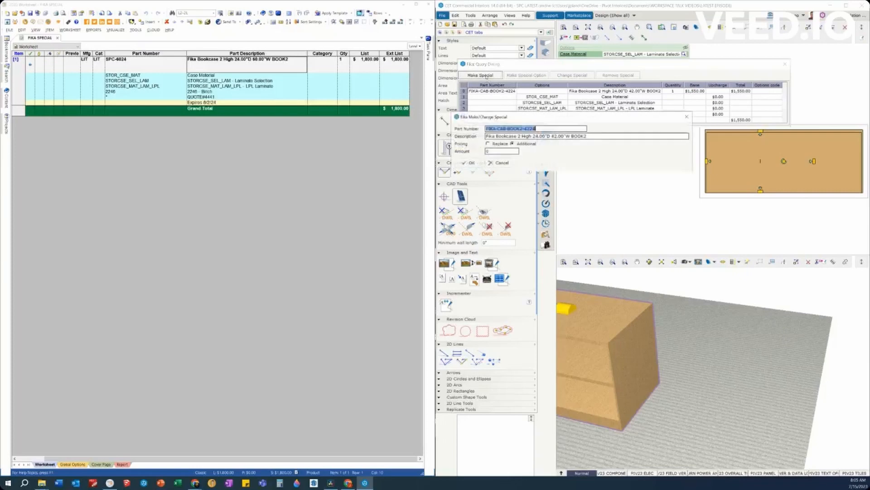
drag(535, 119, 542, 138)
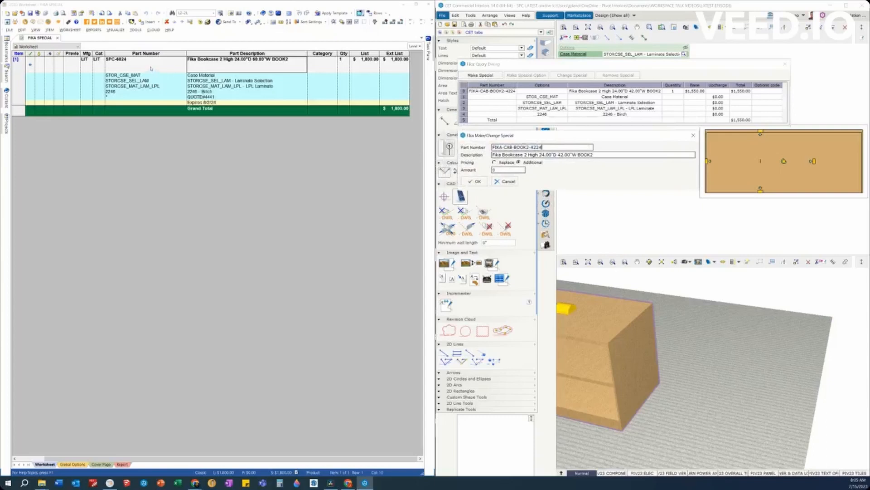
- Copy the part number SPC-6024 from the FIKA SPECIAL worksheet into the special's part number
click(120, 65)
double_click(127, 64)
key(ctrl+c)
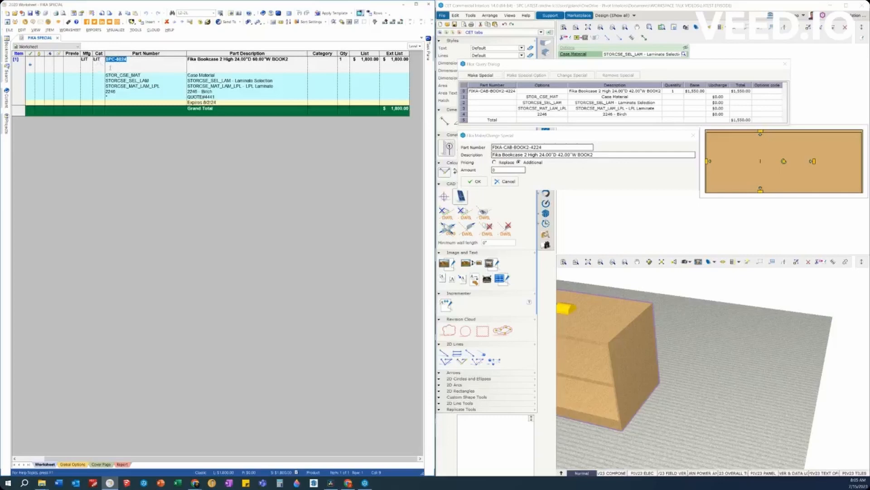
drag(544, 147, 478, 154)
key(ctrl+v)
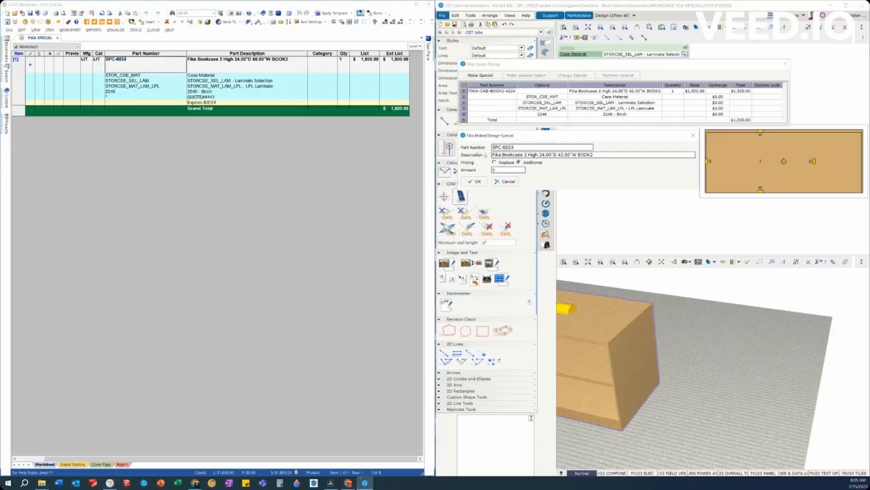
- Copy the worksheet description "Fika Bookcase 2 High 24.00"D 60.00"W BOOK2" over the special's description
click(260, 68)
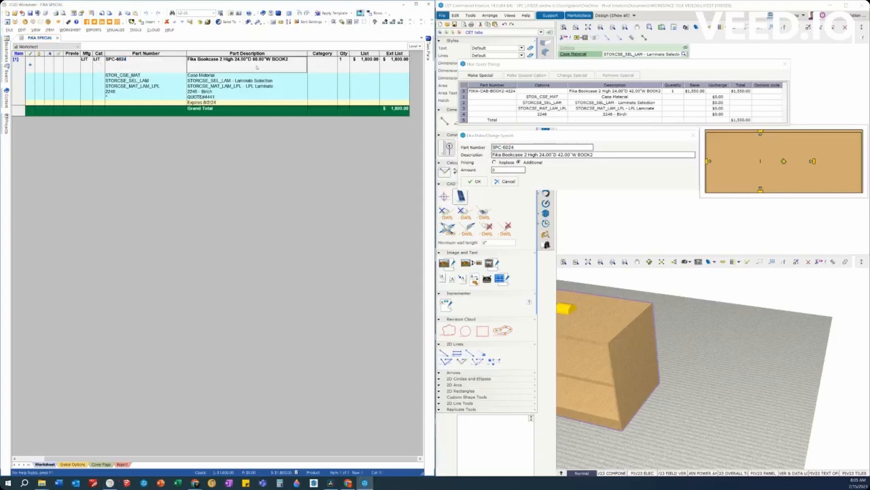
click(288, 60)
drag(290, 60, 178, 62)
key(ctrl+c)
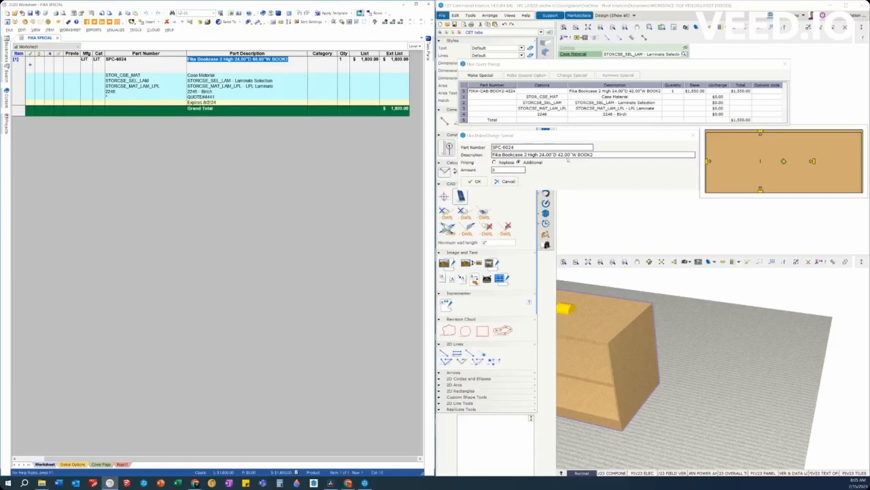
click(570, 155)
drag(610, 155, 469, 155)
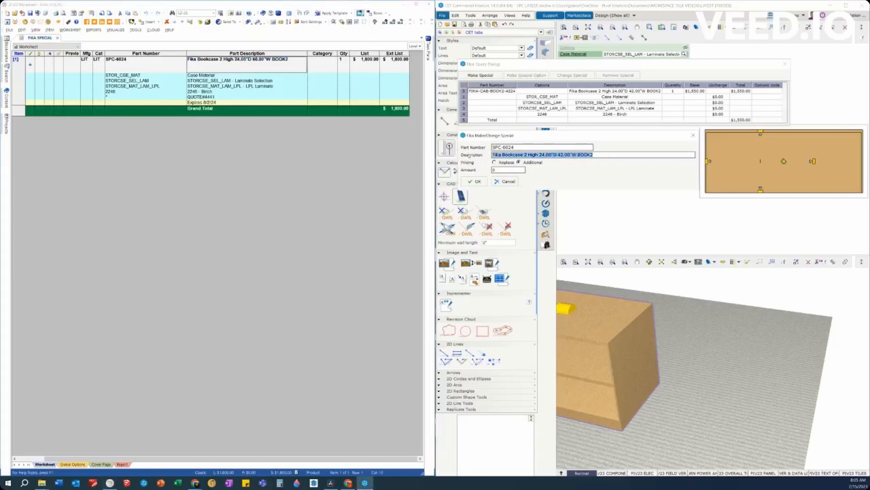
key(ctrl+v)
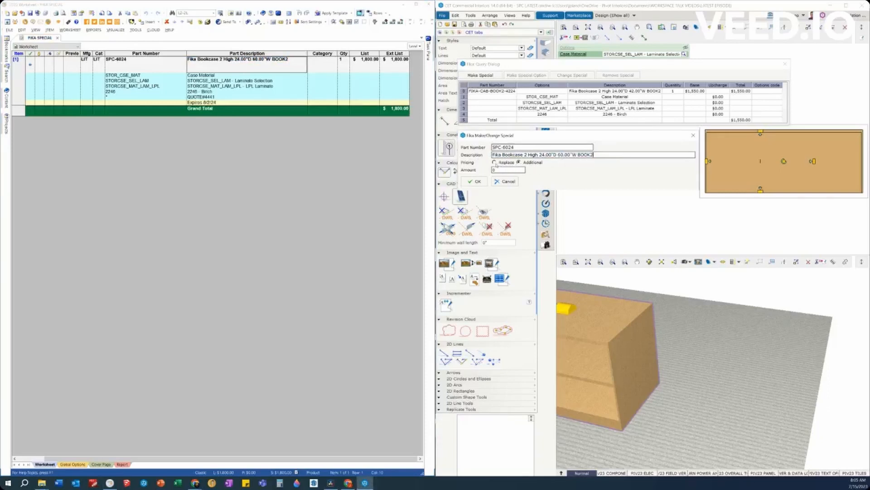
- Set the special's pricing to Replace with an amount of 1800 and apply the special
click(495, 163)
double_click(499, 170)
text(1800)
click(475, 182)
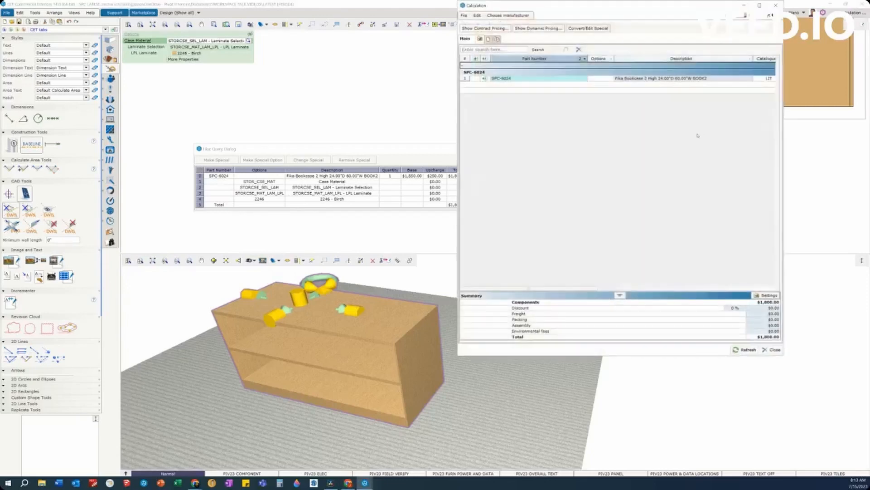
- Export the order from the Calculation window in the Herman Miller SIF - All Product format
drag(598, 6, 291, 50)
click(159, 58)
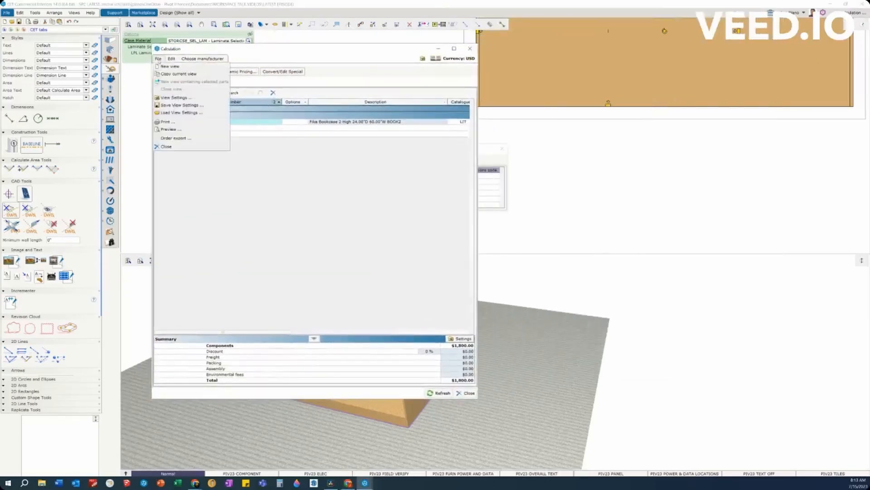
click(176, 137)
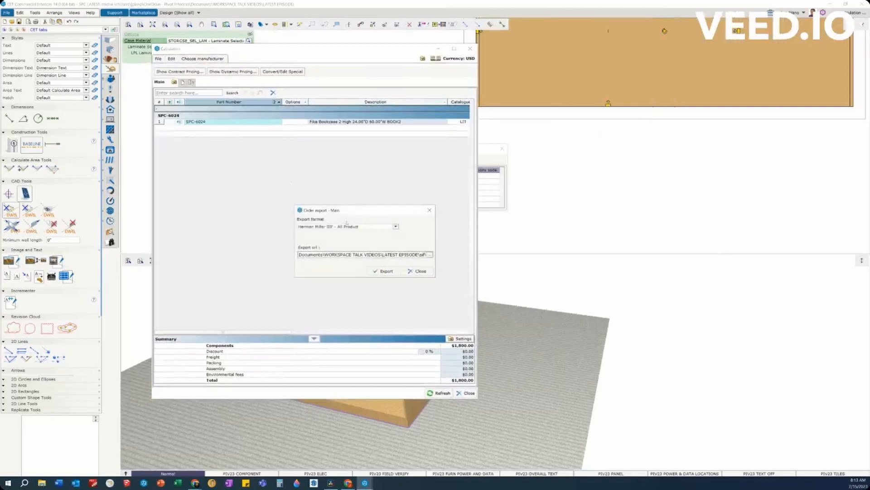
drag(389, 215, 268, 176)
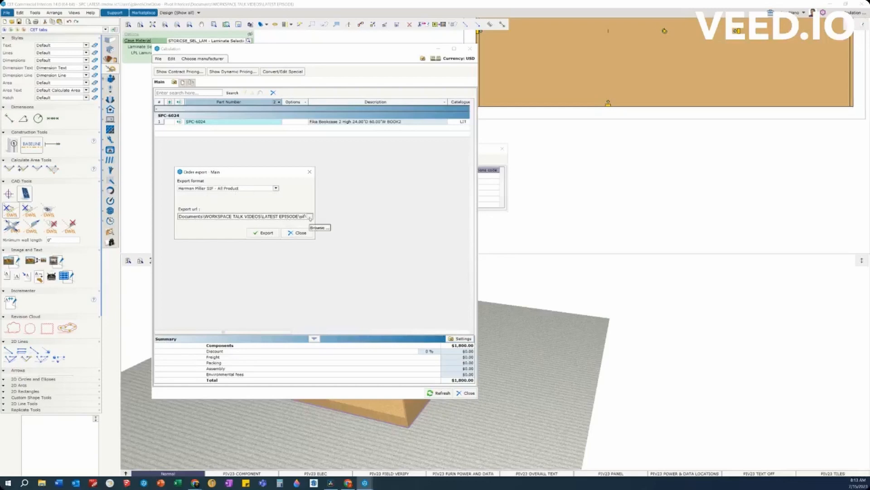
click(263, 233)
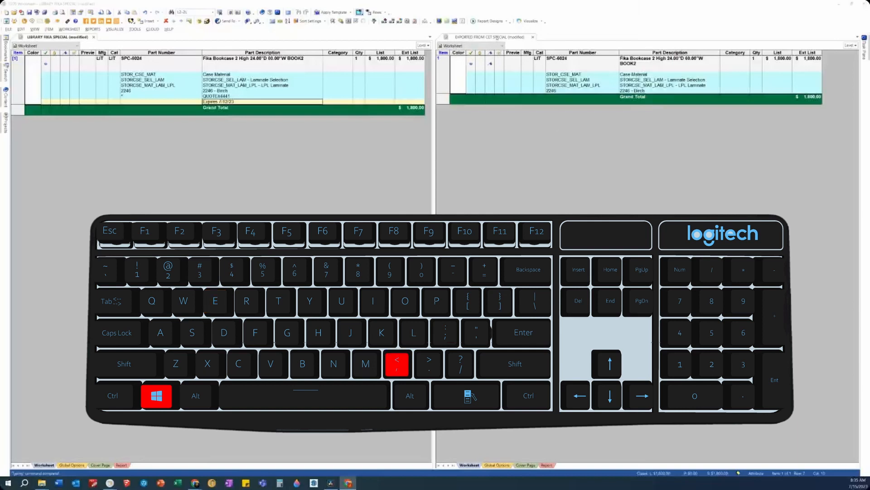
- Set the quote expiry line of the bookcase special in the LIBRARY FIKA SPECIAL worksheet to Expires 8/12/23
click(497, 37)
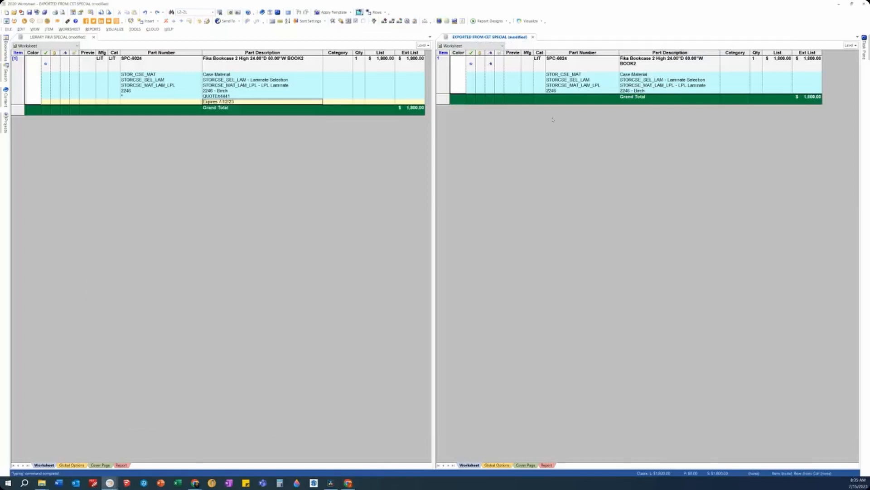
click(194, 94)
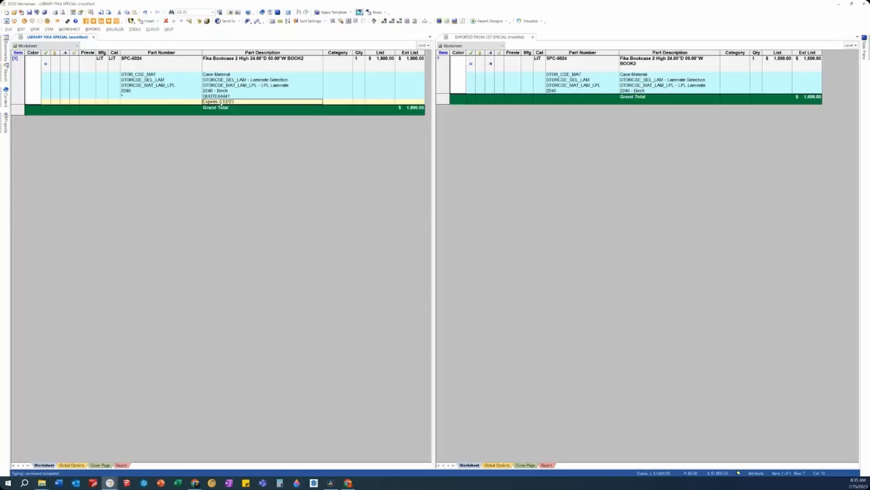
key(Return)
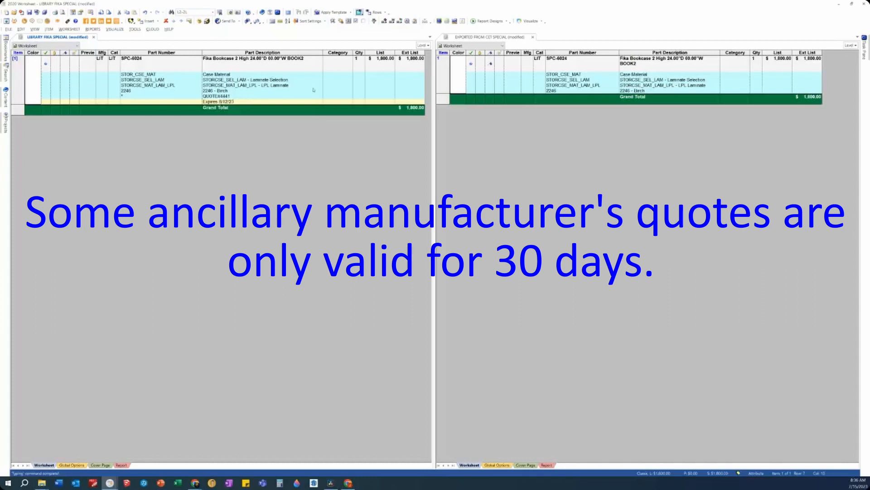
- Set the list price of SPC-6024 in the library worksheet to 1,925.00
click(384, 64)
double_click(385, 65)
text(1,923)
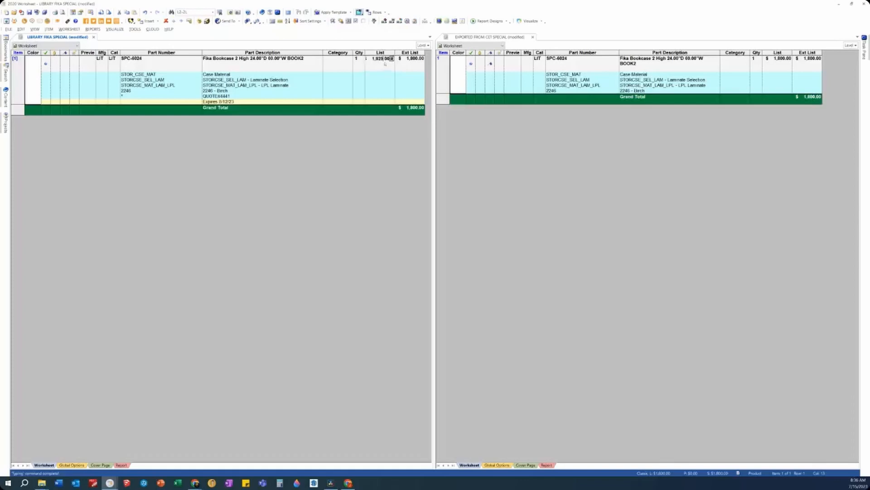
key(Return)
- Start Update Against Worksheet for the EXPORTED FROM CET SPECIAL worksheet, with options and attributes included in the update
click(588, 68)
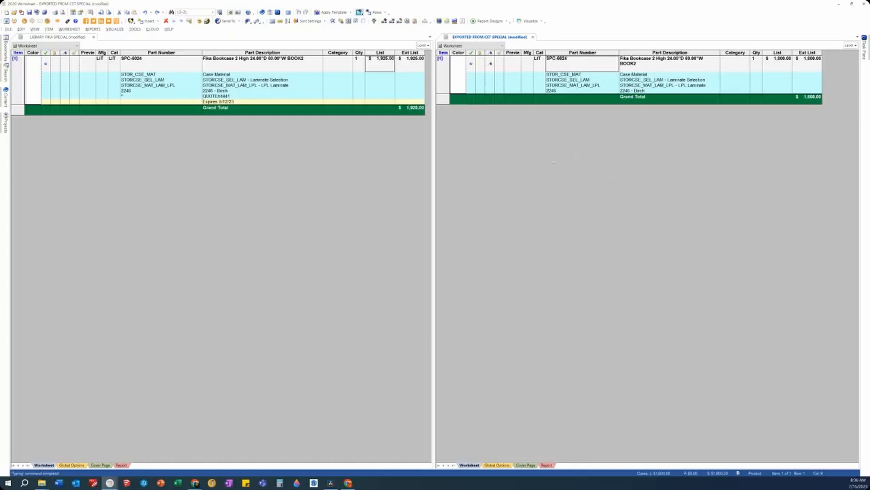
click(310, 77)
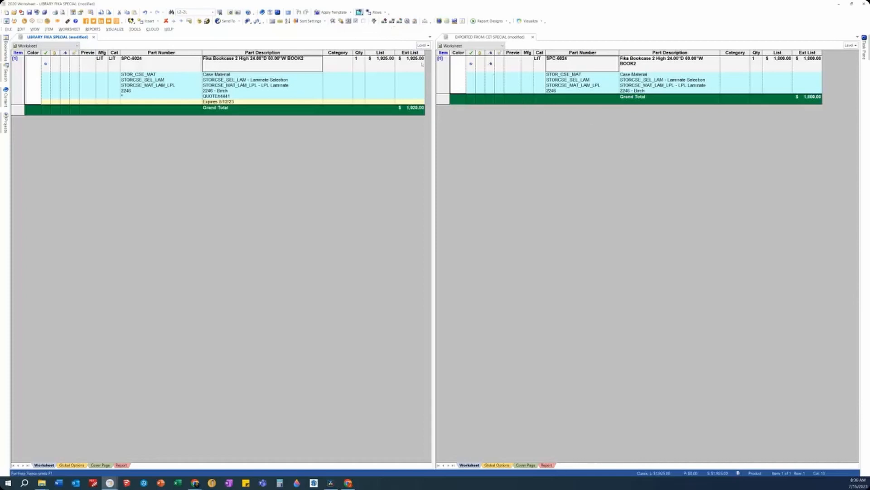
click(497, 37)
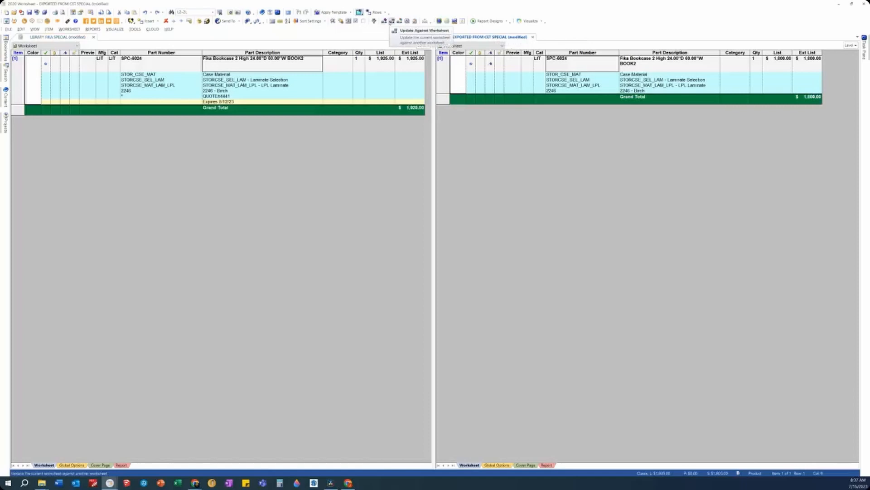
click(391, 21)
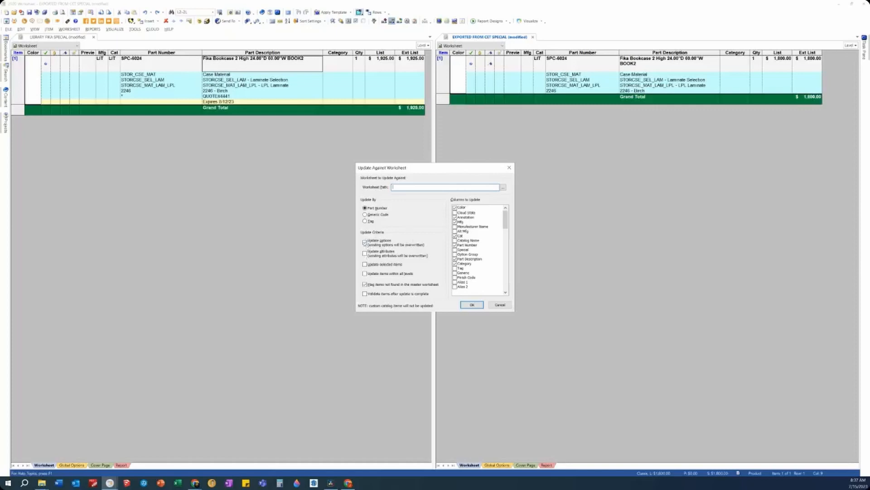
click(365, 254)
- Choose LIBRARY FIKA SPECIAL.sp4 as the worksheet to update against and run the update
click(503, 187)
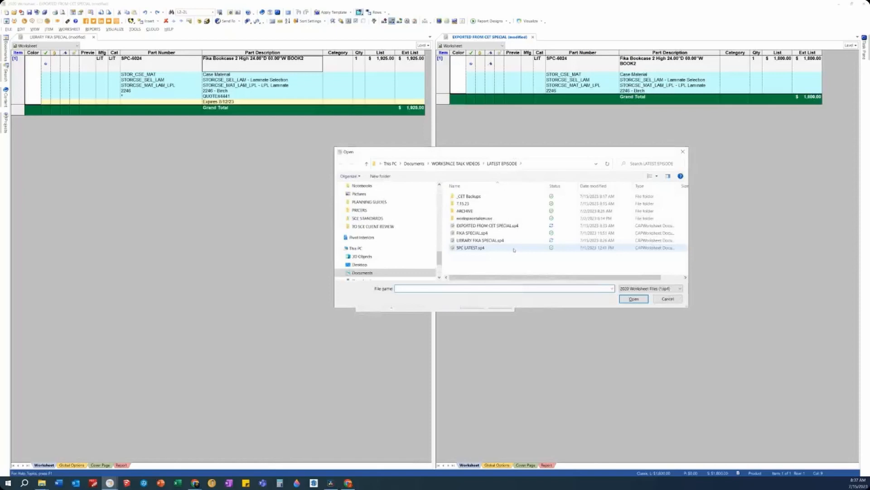
click(488, 241)
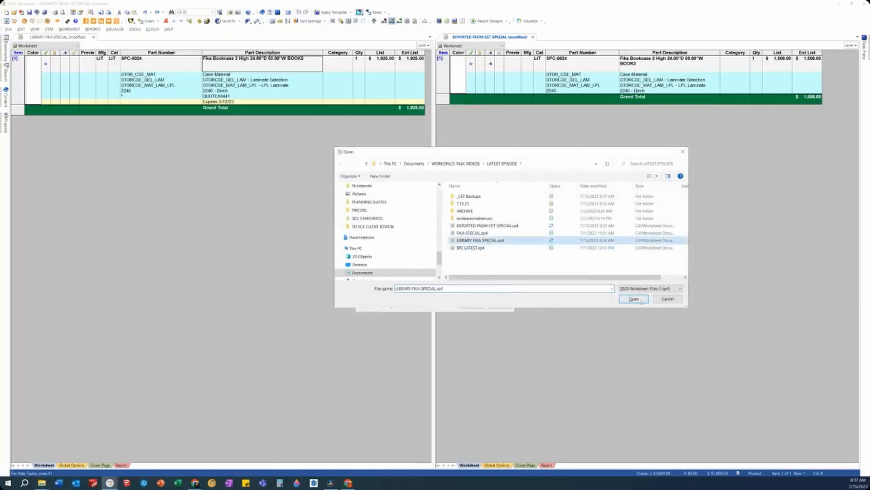
click(634, 299)
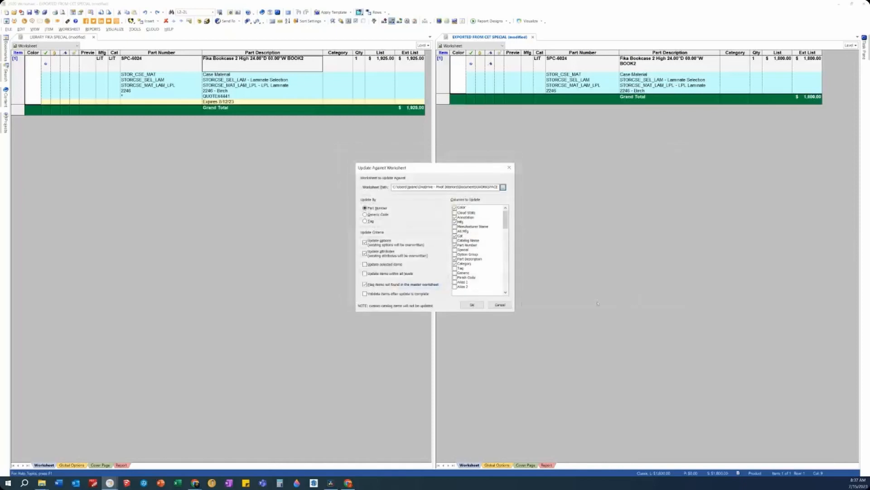
click(475, 305)
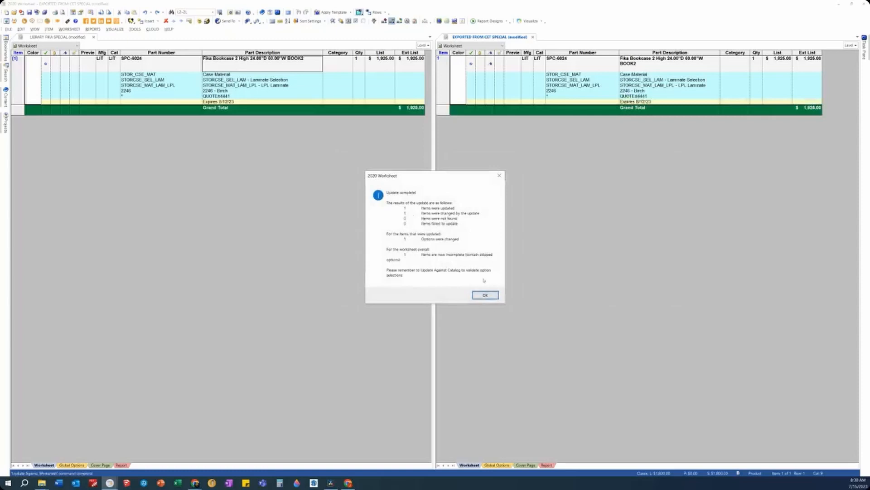
click(485, 295)
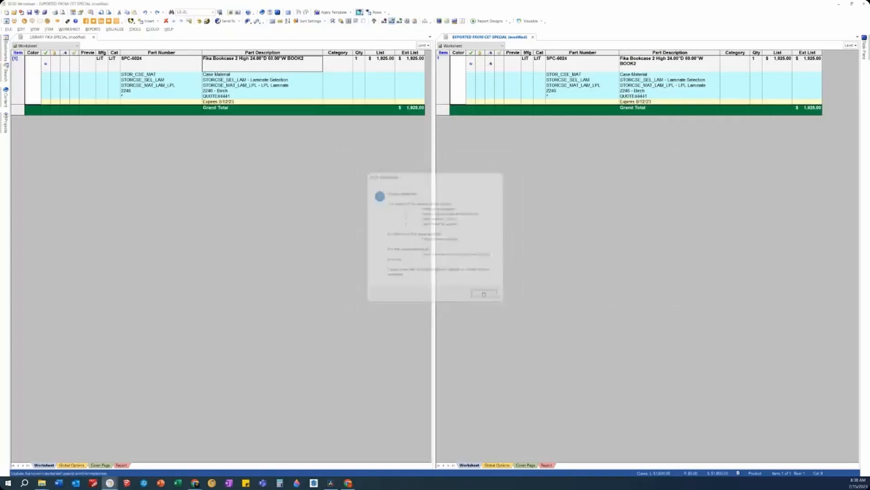